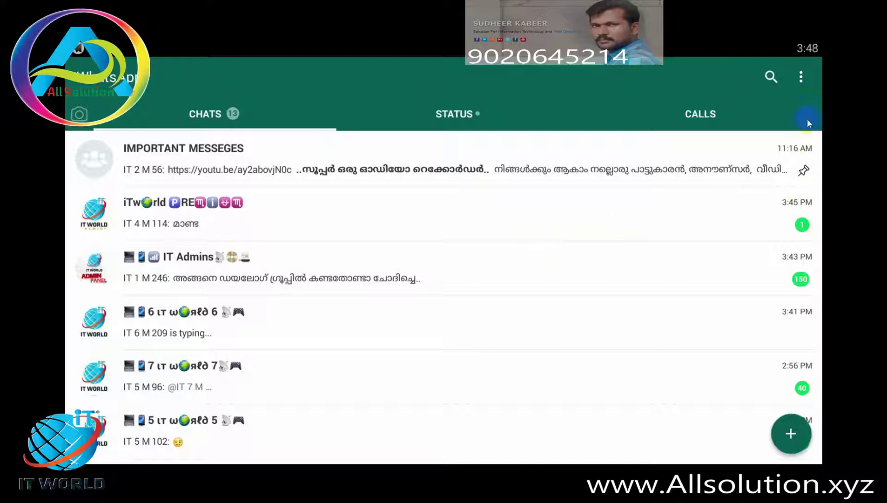
Step: Start an empty chat with an unsaved phone number via Message a number, then return to Chats
click(801, 77)
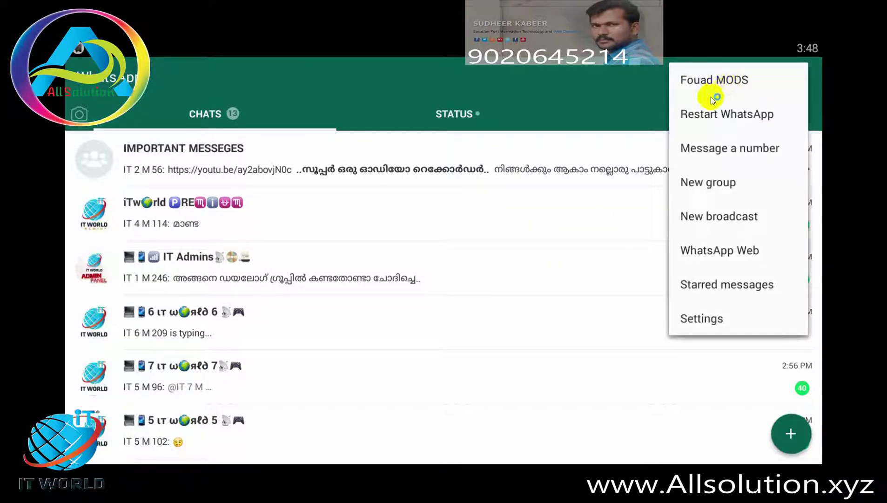
click(709, 328)
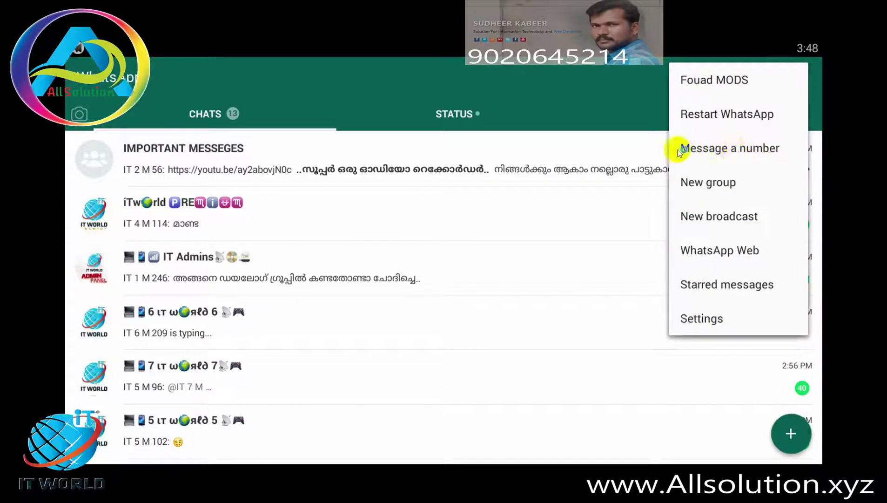
click(718, 149)
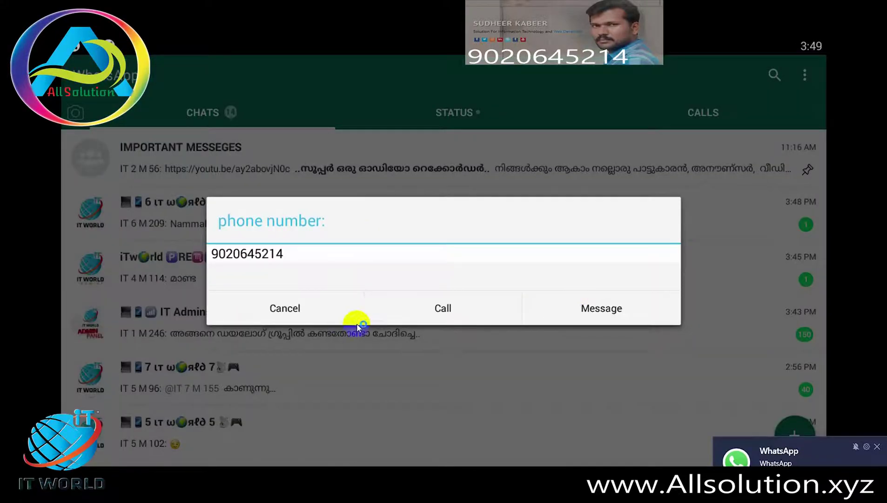
click(591, 309)
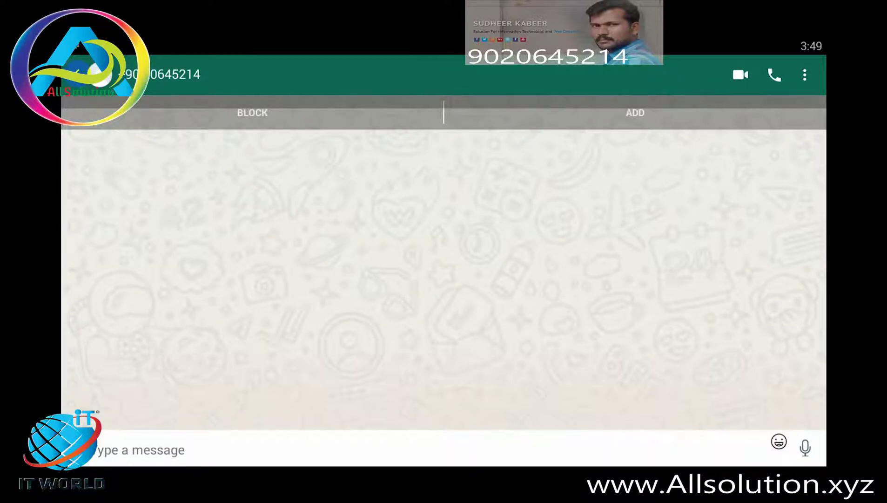
click(76, 75)
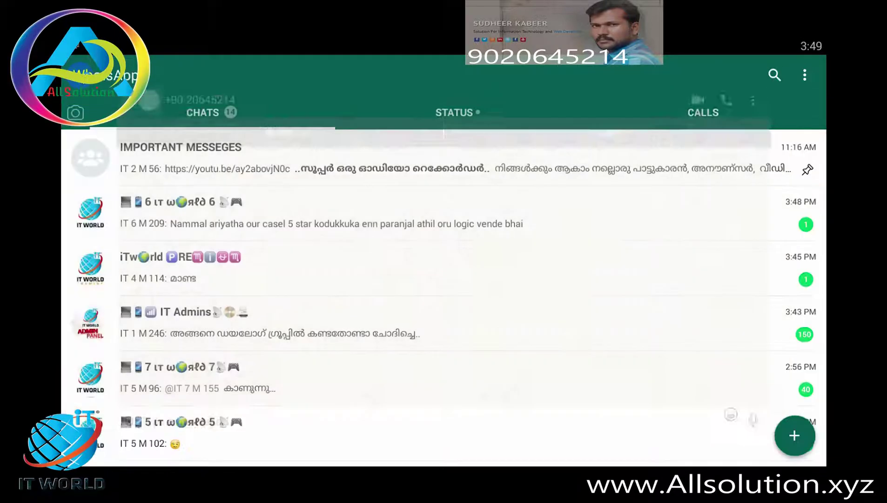
Step: Open Fouad MODS from the options menu and close the Twitter follow prompt
click(806, 77)
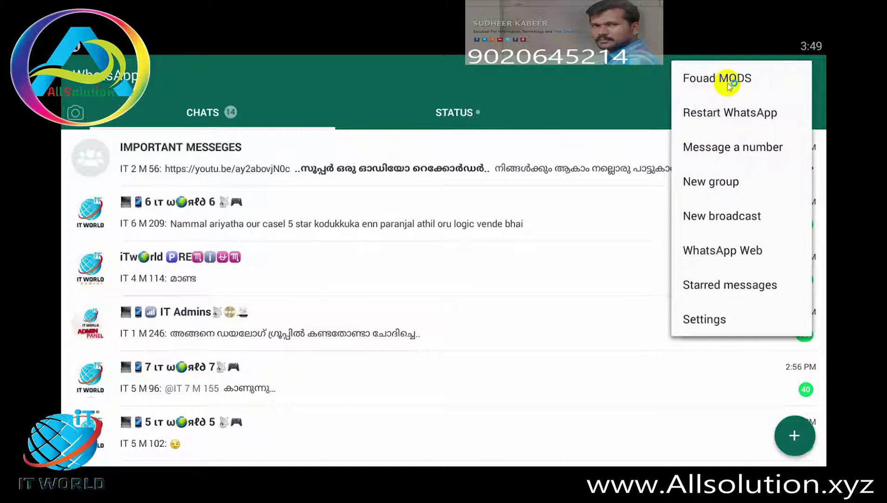
click(729, 115)
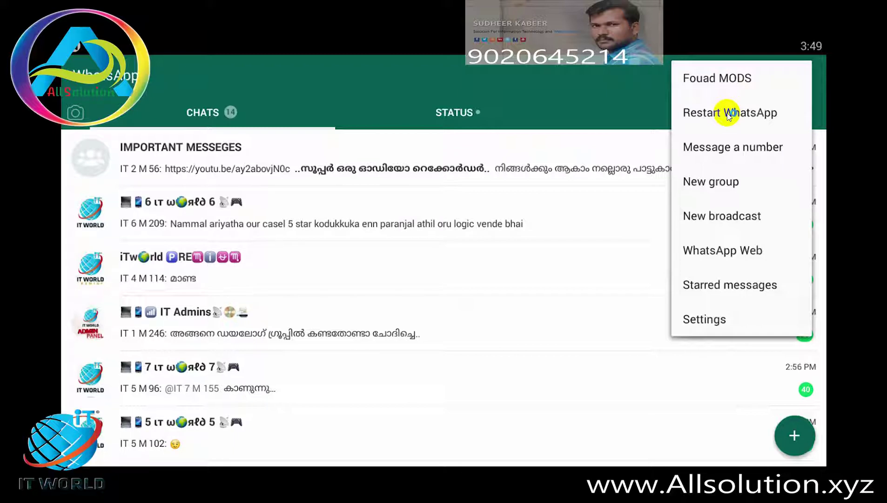
click(738, 81)
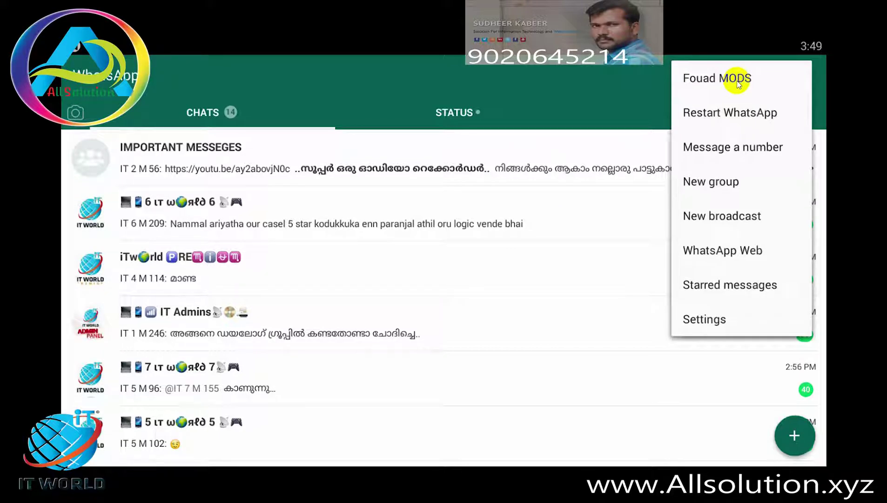
click(738, 82)
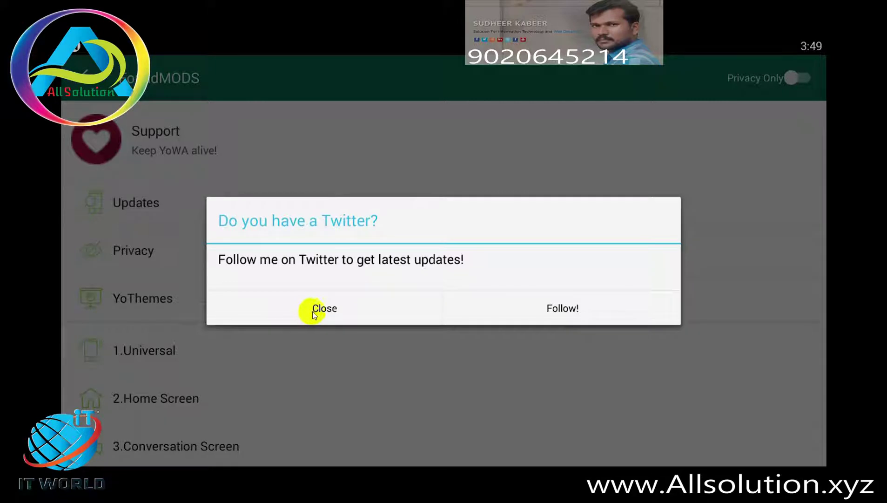
click(343, 301)
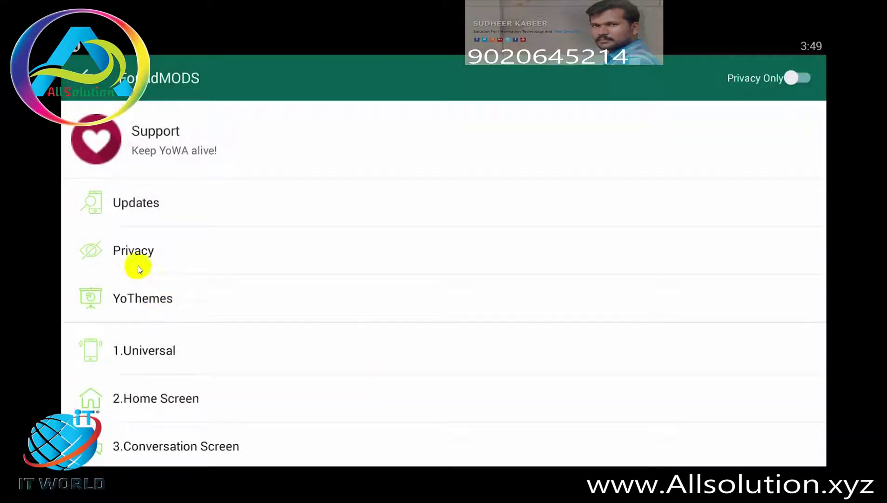
click(148, 211)
click(149, 211)
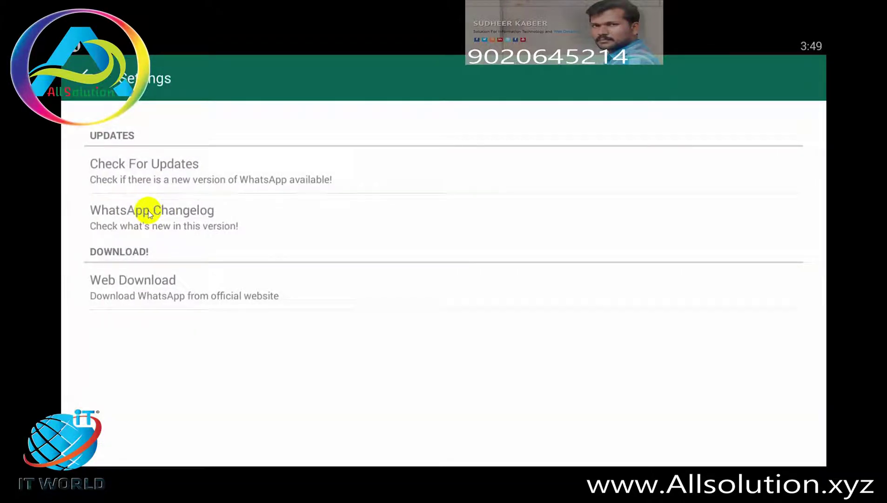
click(161, 218)
click(130, 167)
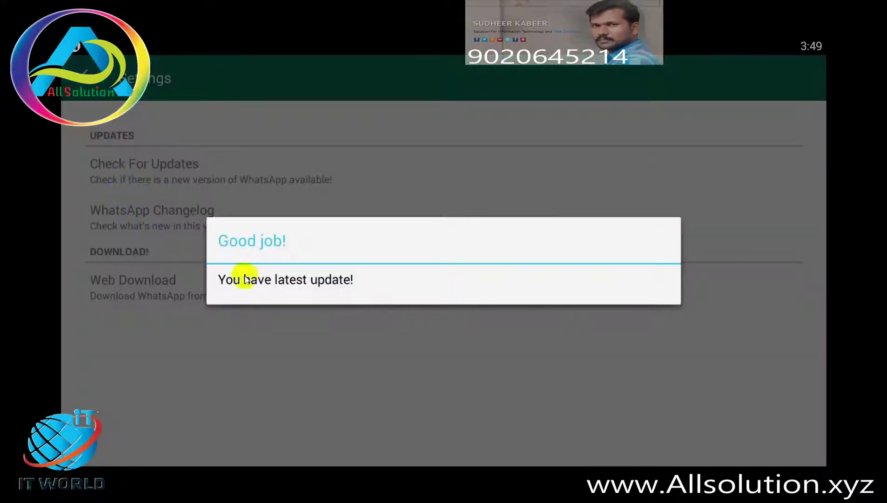
click(350, 284)
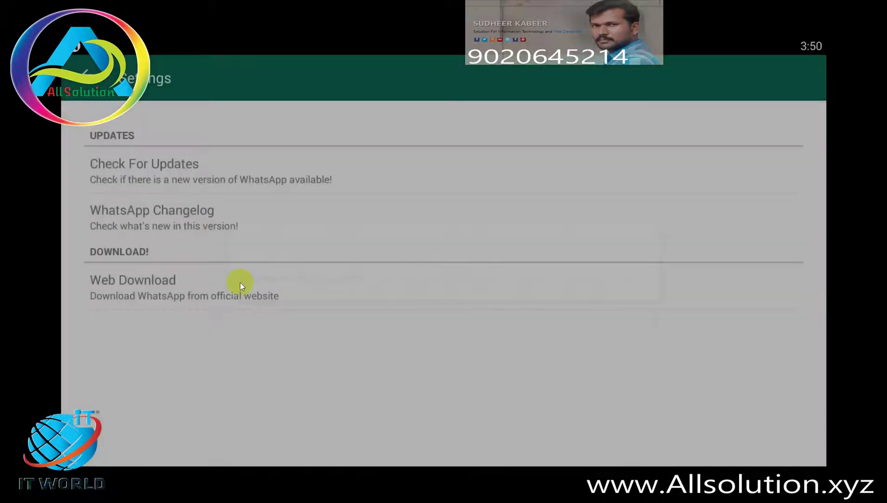
click(85, 73)
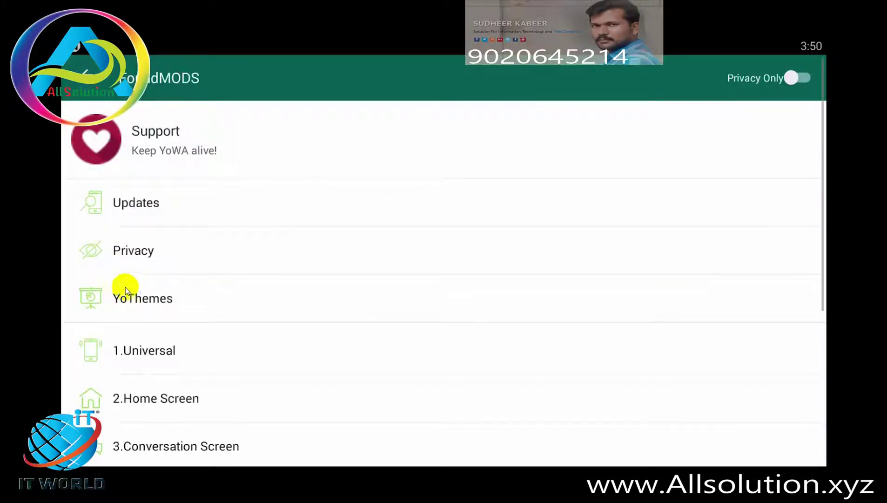
click(130, 256)
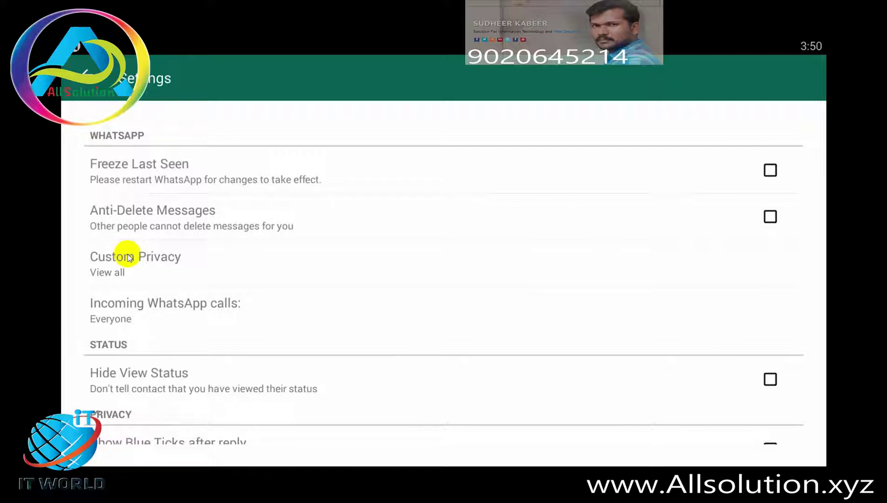
Step: Toggle Freeze Last Seen on and back off, then enable Anti-Delete Messages
click(249, 180)
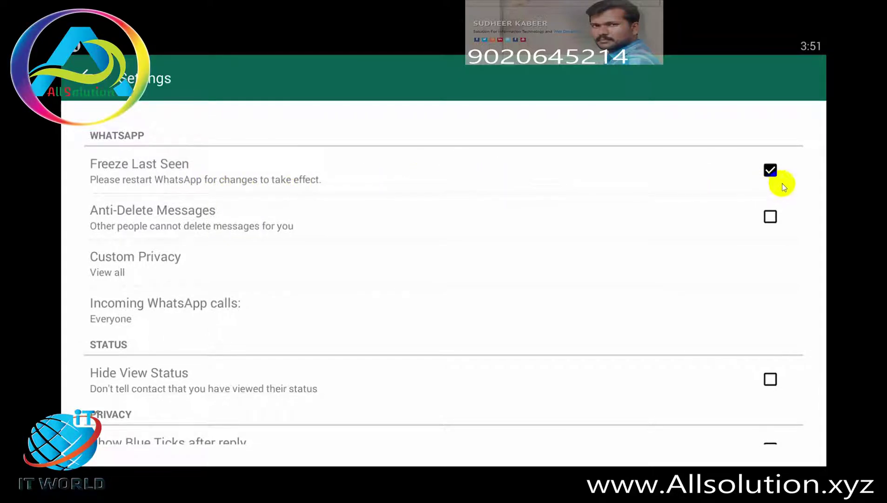
click(341, 172)
click(173, 227)
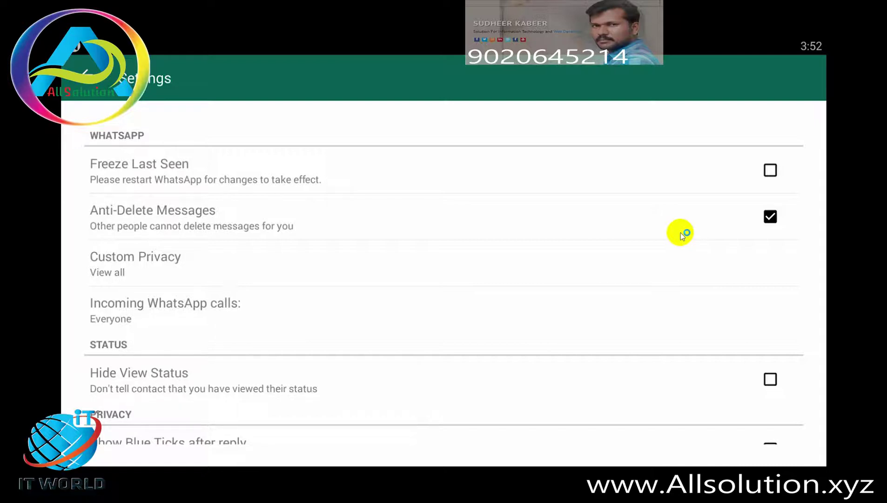
Step: Uncheck Anti-Delete Messages and open the empty Custom Privacy list
click(185, 225)
click(169, 267)
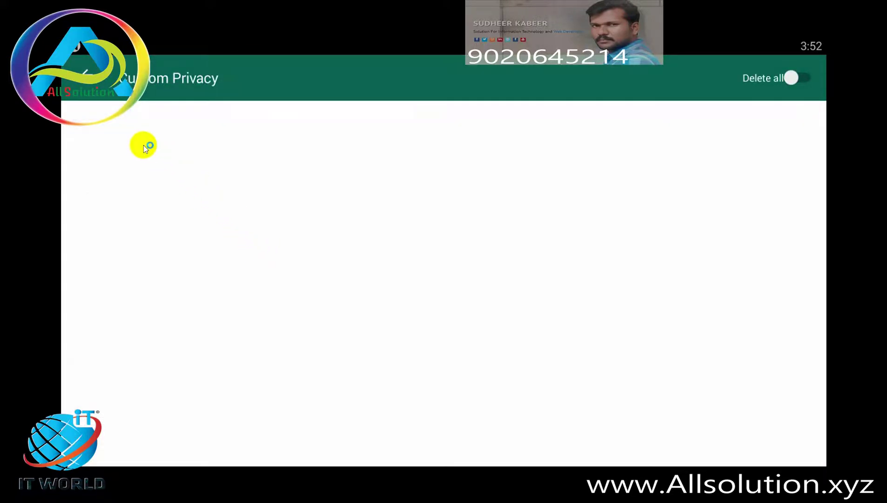
Step: Review the Incoming WhatsApp calls options, leave them on Everyone, and scroll down to the Privacy section
click(84, 71)
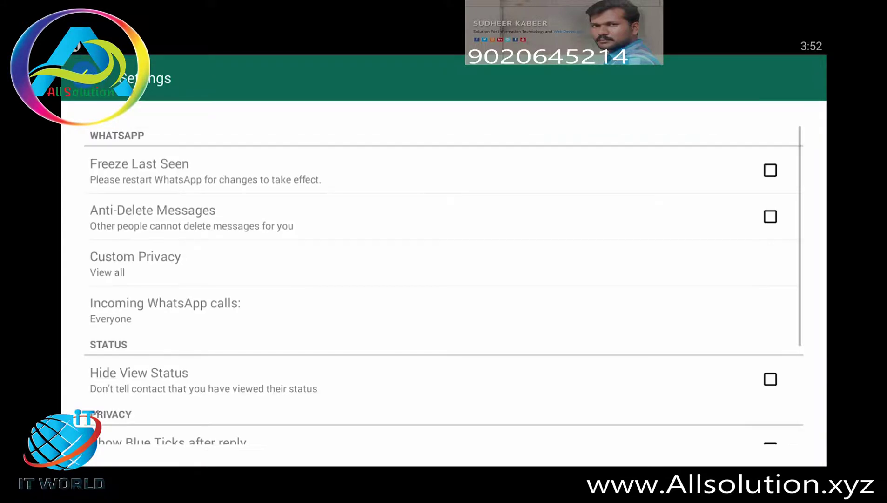
click(187, 263)
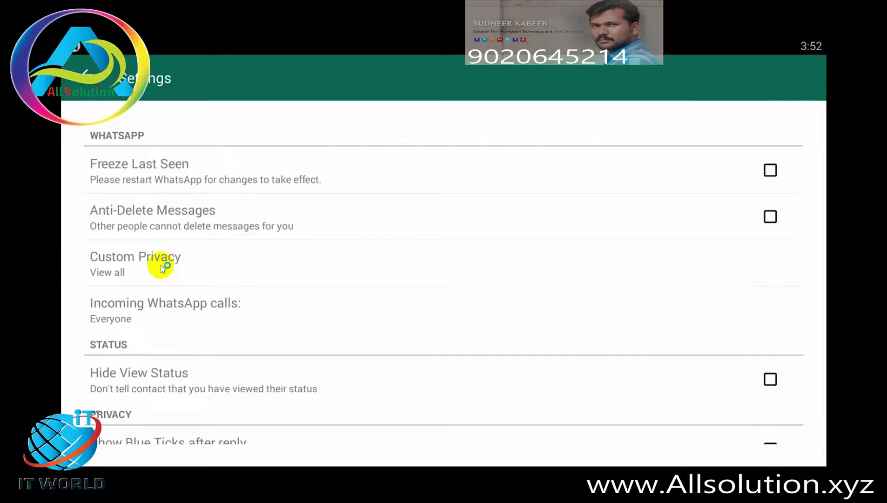
click(169, 310)
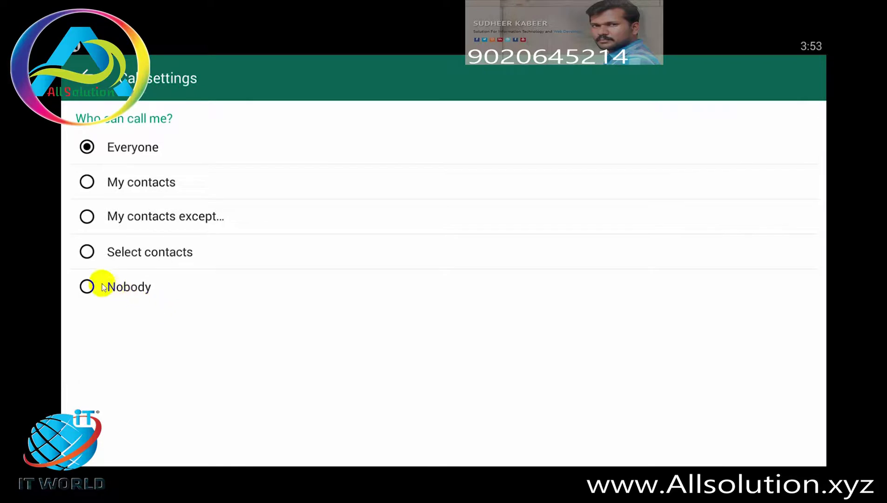
click(191, 262)
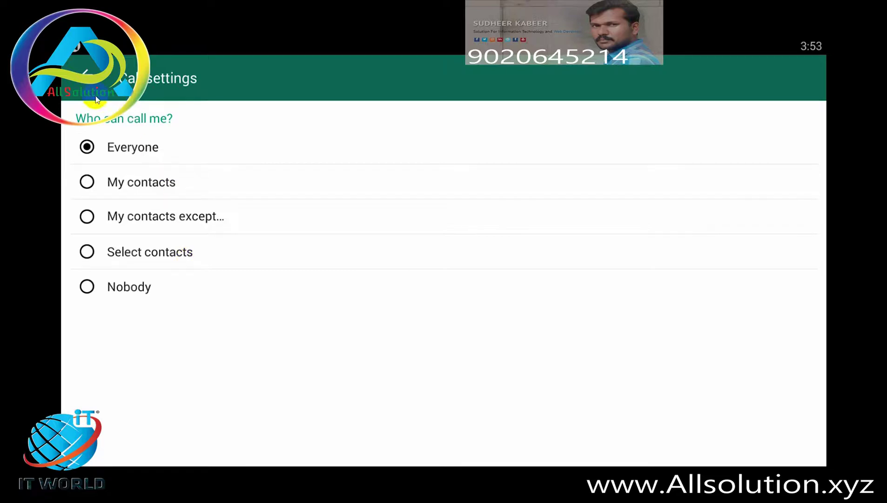
click(84, 84)
drag(237, 370, 254, 228)
drag(279, 350, 291, 245)
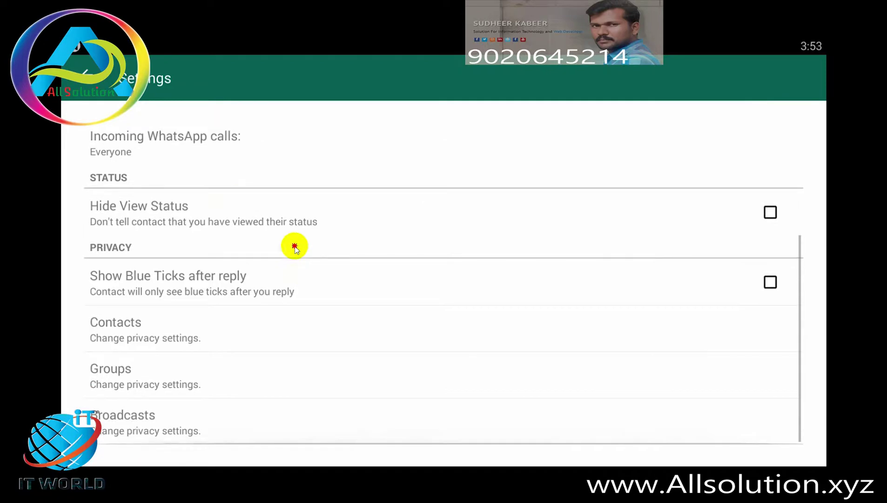
click(154, 337)
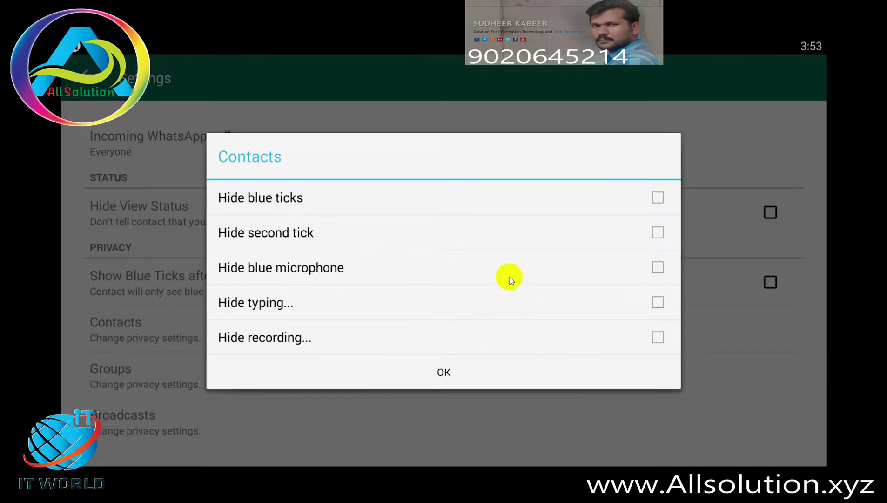
click(442, 372)
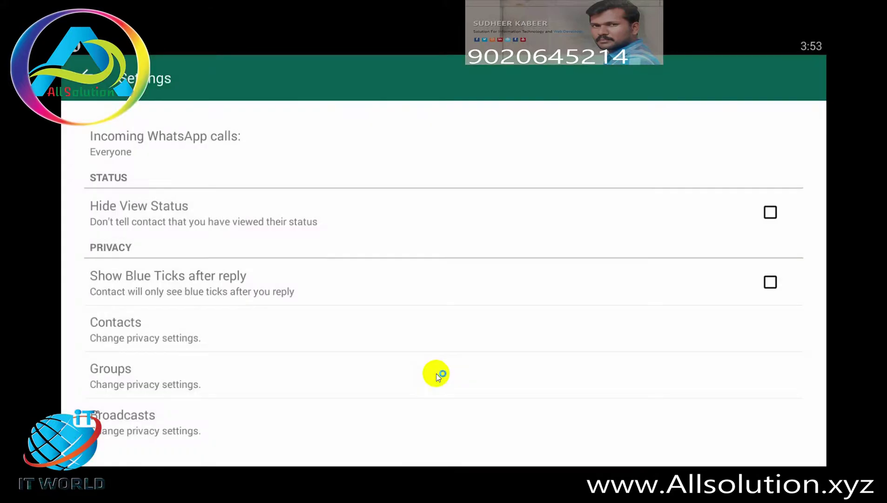
click(145, 421)
click(360, 329)
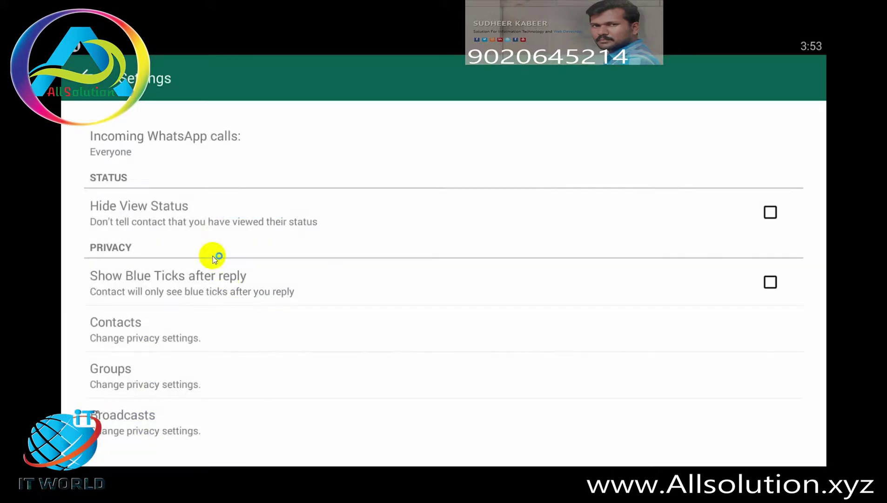
click(177, 212)
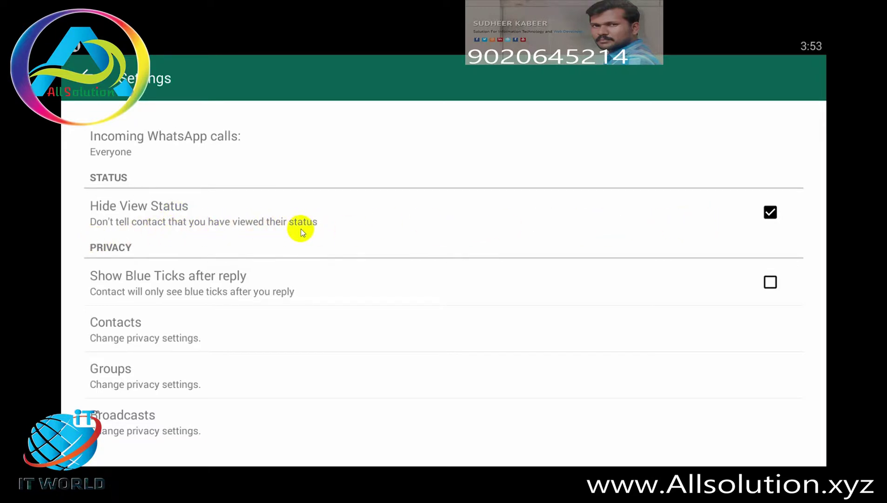
click(299, 295)
click(571, 281)
click(385, 221)
scroll(168, 205, up, 3)
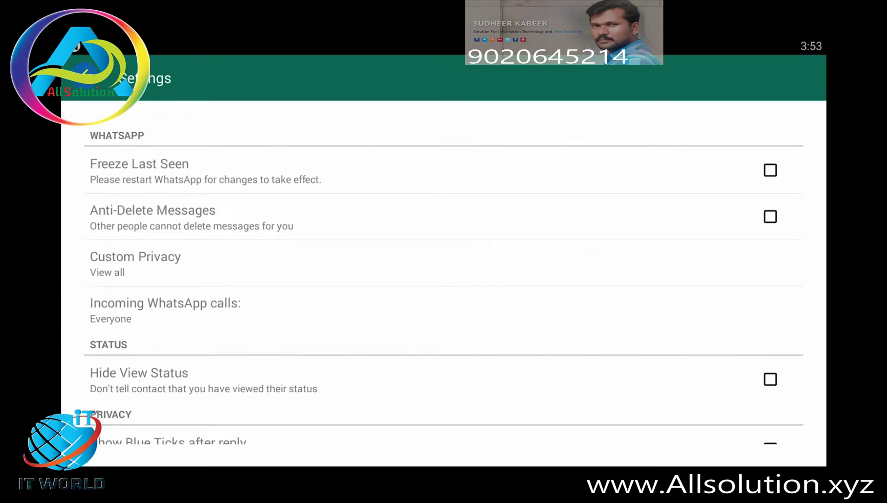
Step: Go back from Privacy settings to the FouadMODS main menu
click(84, 77)
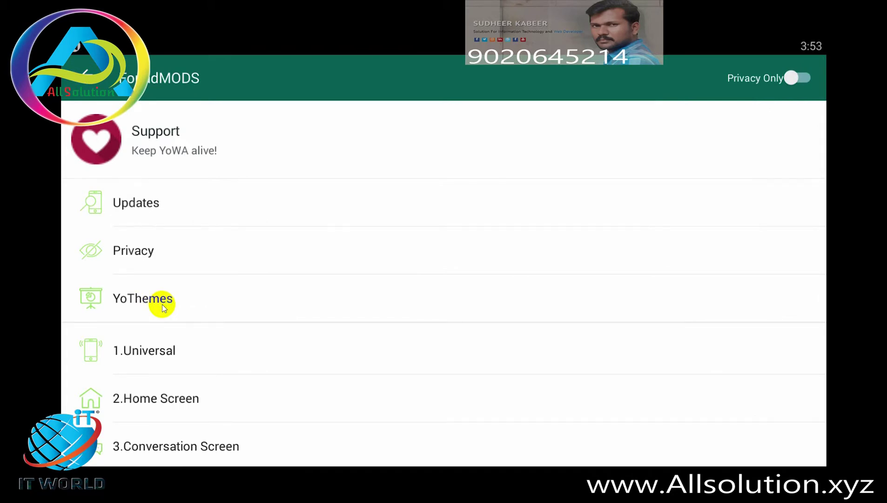
click(182, 321)
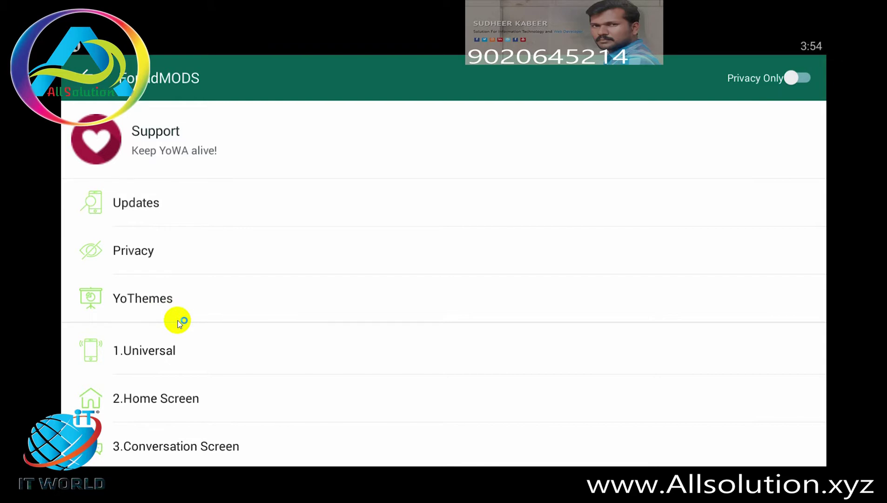